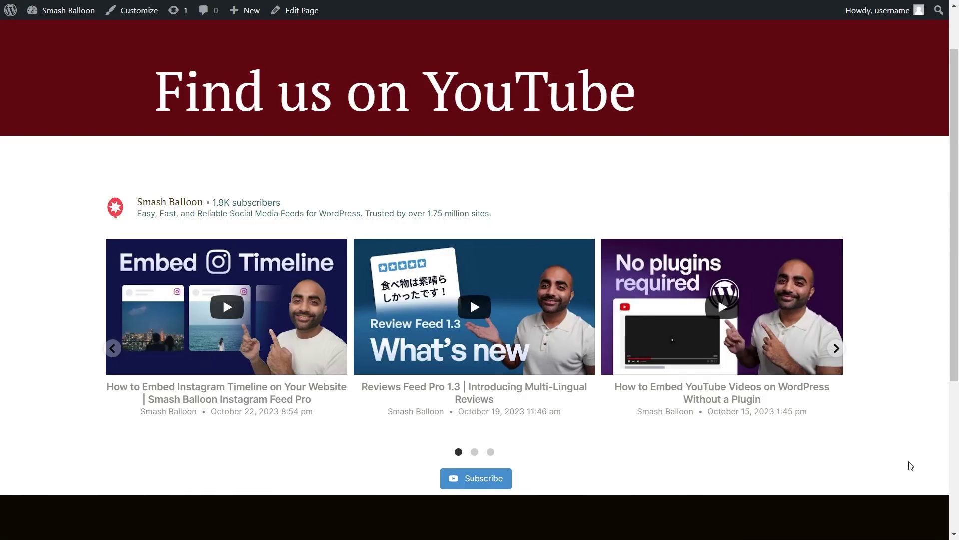
Advance the YouTube carousel on the Find us on YouTube page to the next set of videos.
left_click(837, 349)
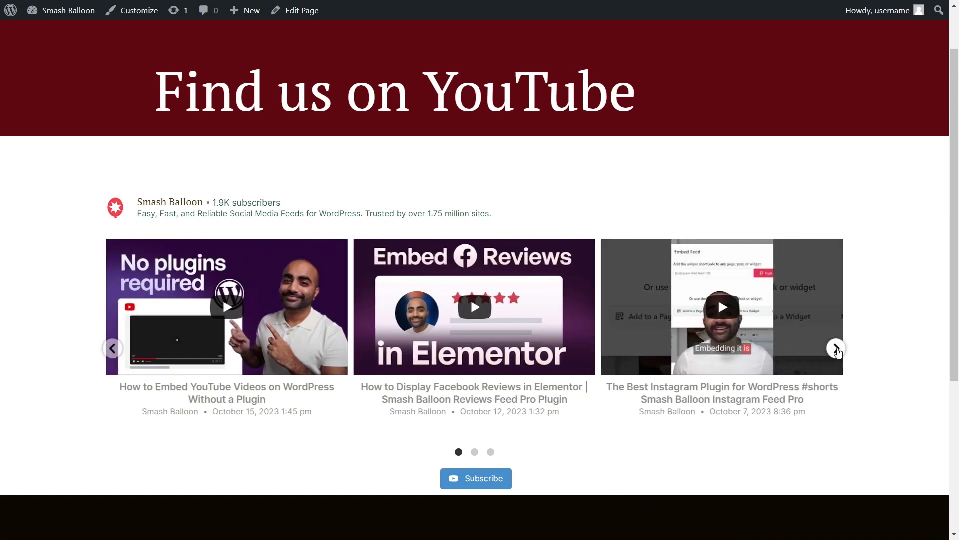
left_click(837, 350)
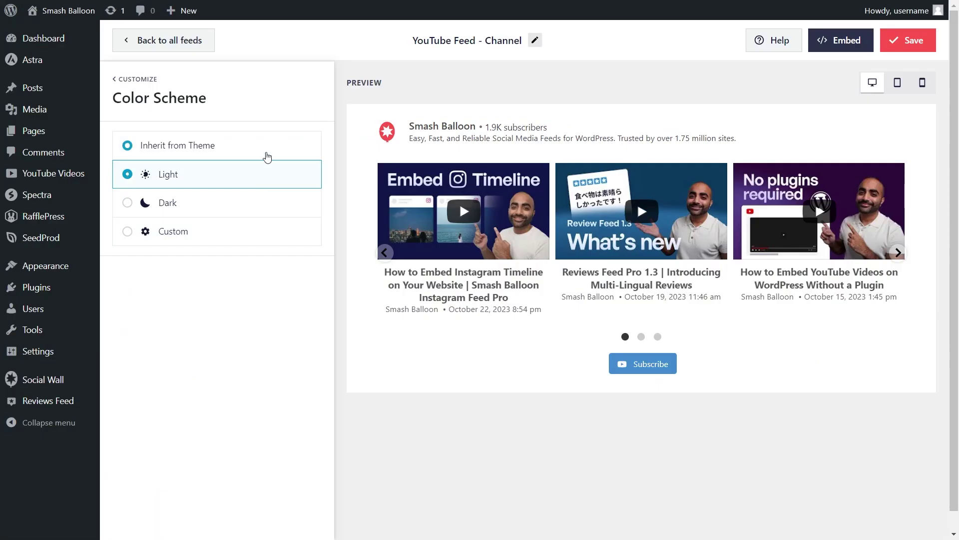
Switch the feed to a Custom colour scheme and set a preset background colour (maroon).
left_click(259, 200)
left_click(254, 235)
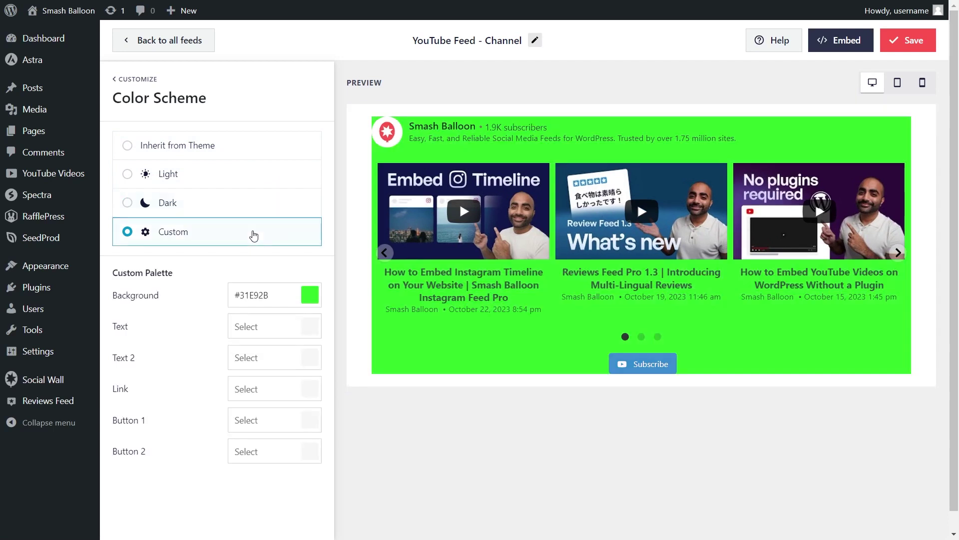
left_click(309, 296)
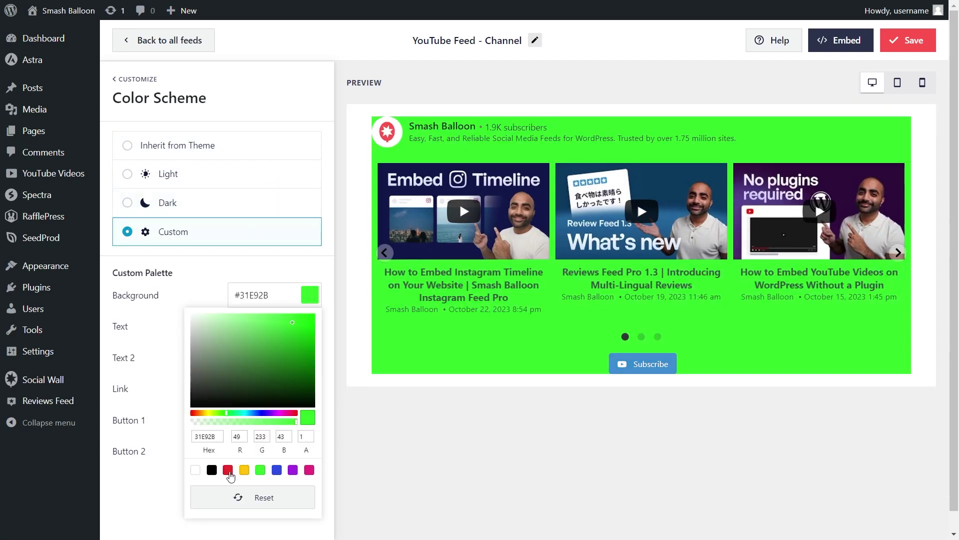
left_click(229, 472)
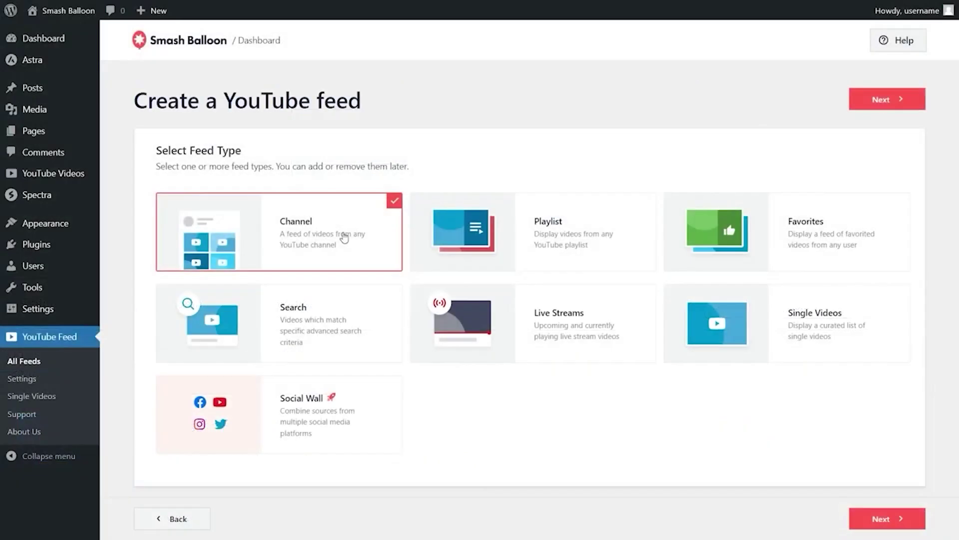
type("mashball")
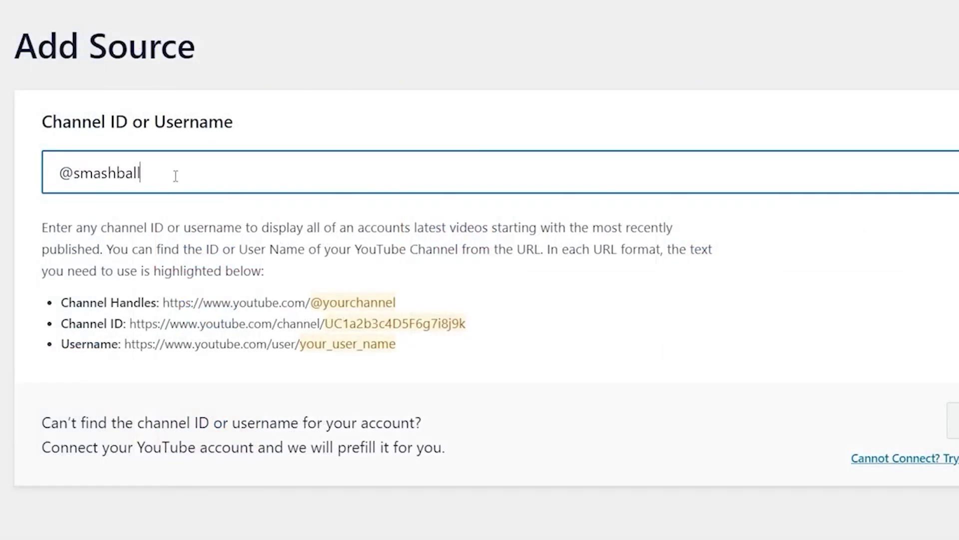
type("oon")
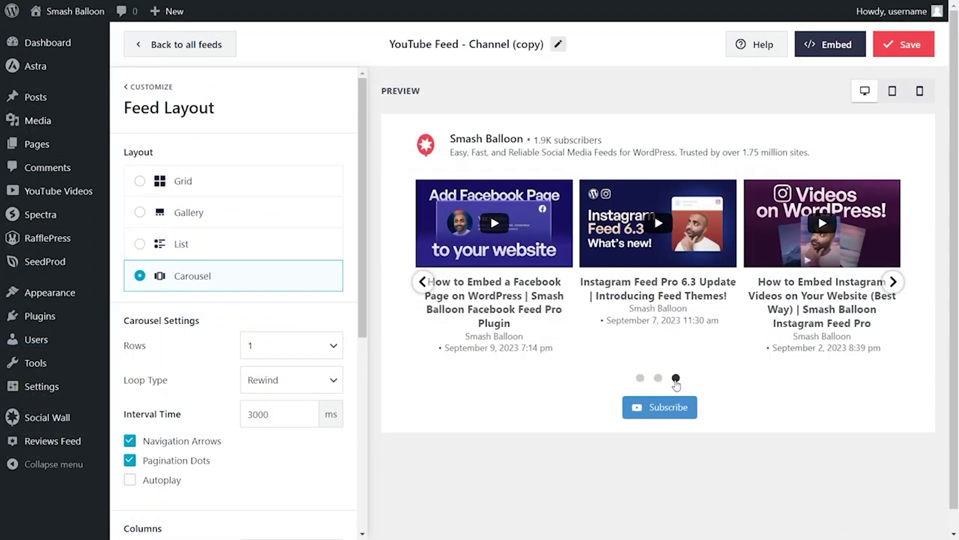
Try the Gallery, List and Grid layouts, then settle on the Carousel layout.
left_click(640, 378)
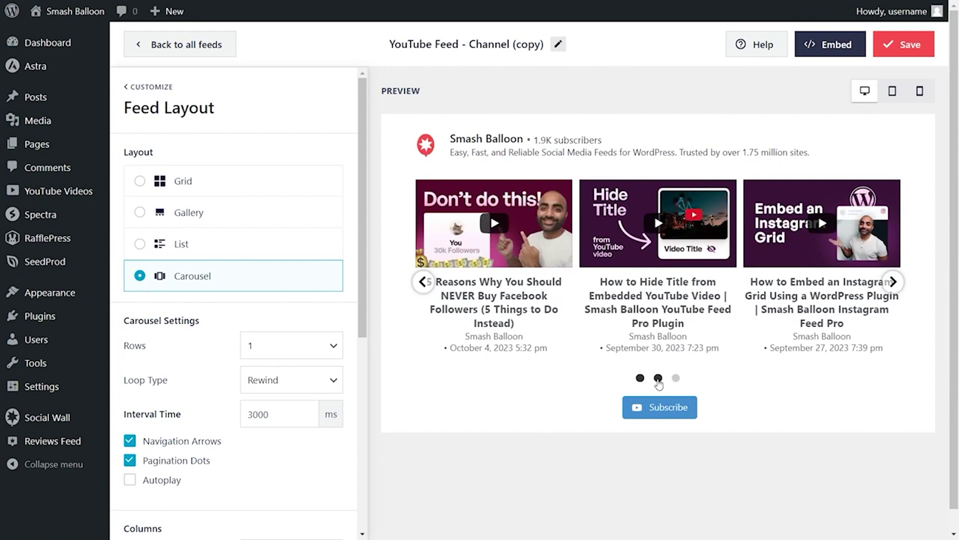
left_click(270, 216)
left_click(265, 244)
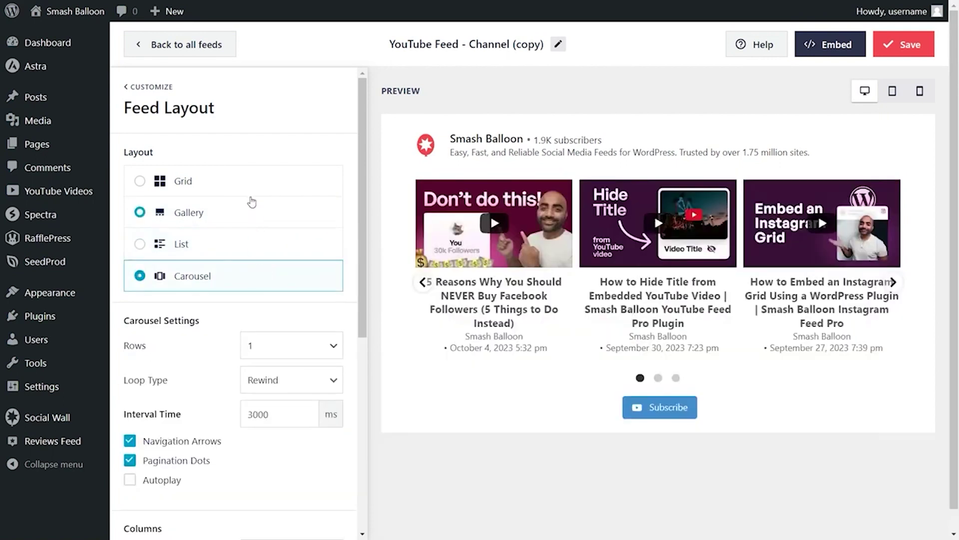
left_click(251, 190)
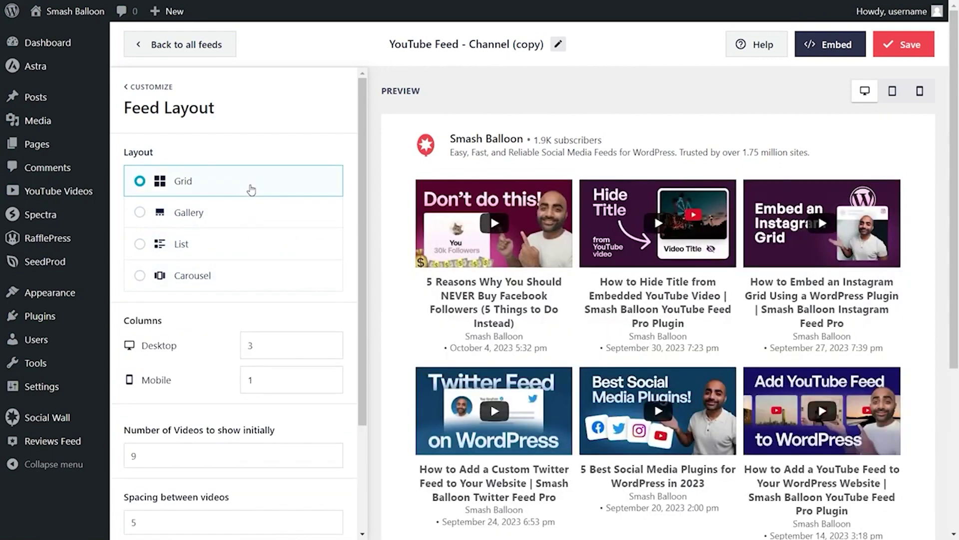
left_click(249, 219)
left_click(245, 274)
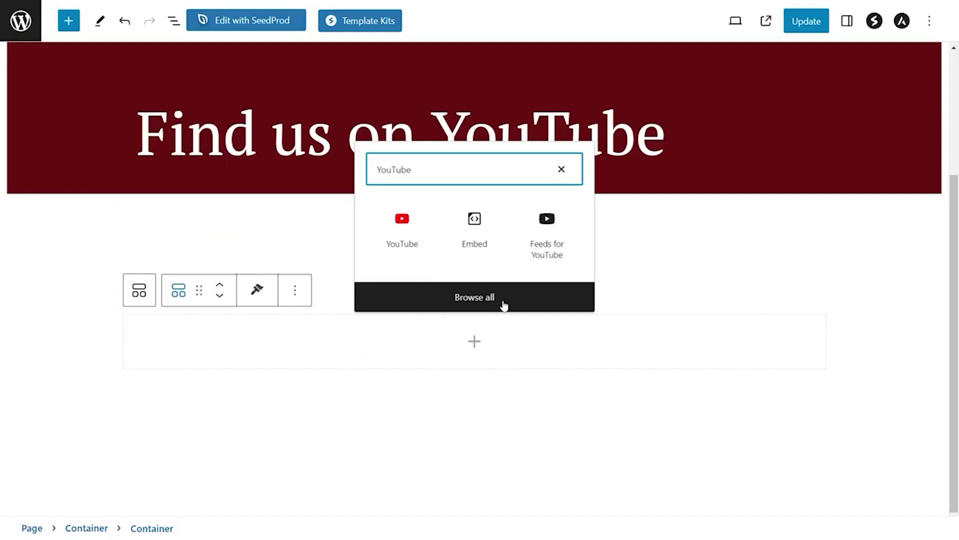
Insert the Feeds for YouTube block, then click Subscribe on the live feed.
left_click(558, 236)
scroll(849, 314, "down", 3)
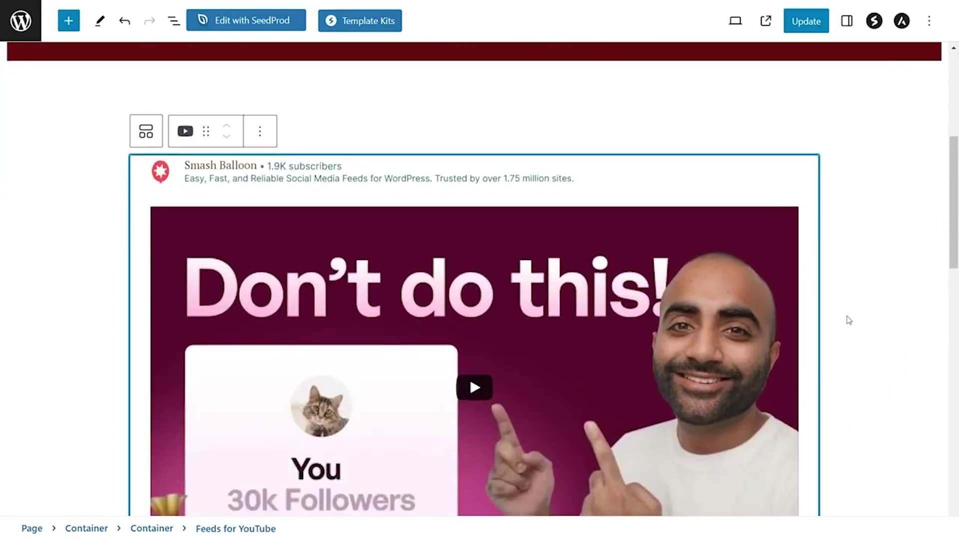
scroll(859, 304, "down", 1)
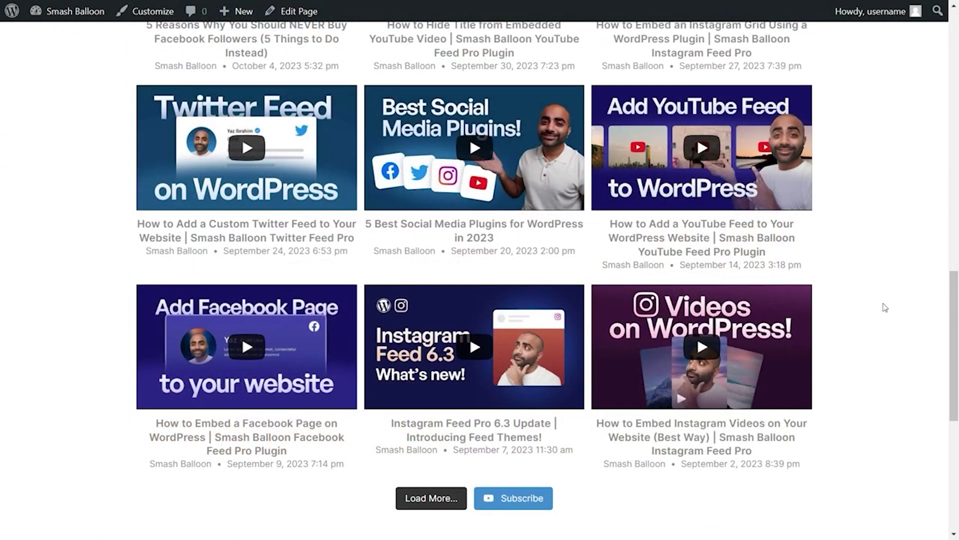
scroll(884, 307, "up", 10)
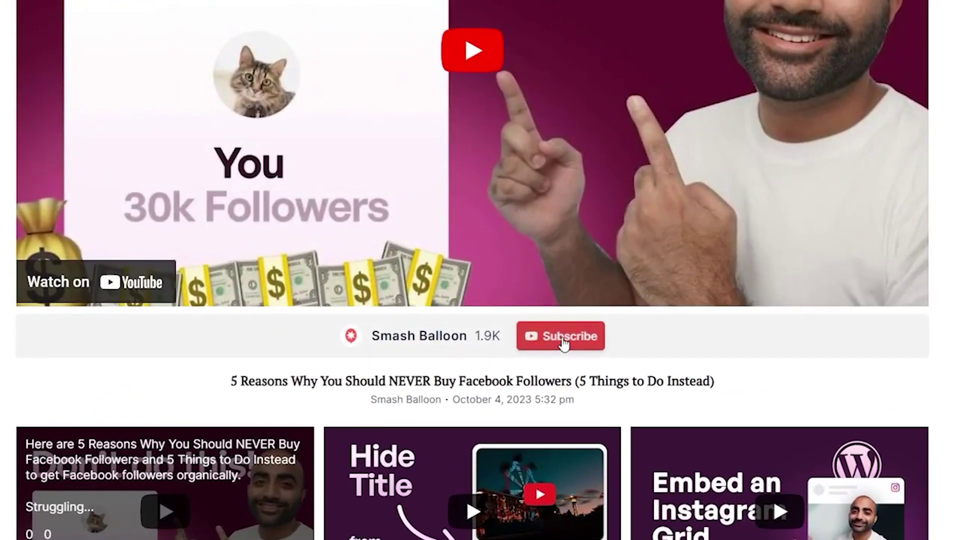
left_click(564, 343)
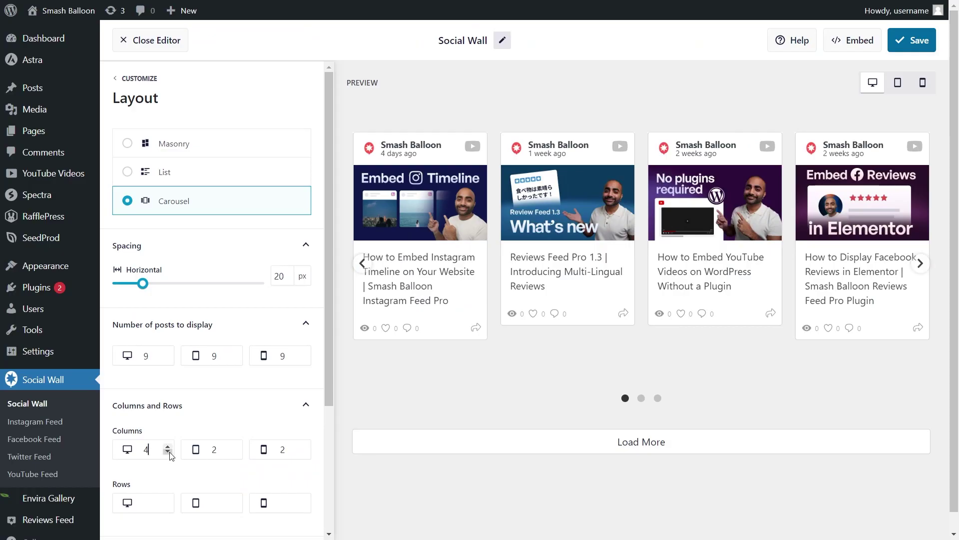
Set desktop columns to 5, rewind the wall carousel, and play the Reviews Feed Pro 1.3 video.
left_click(169, 453)
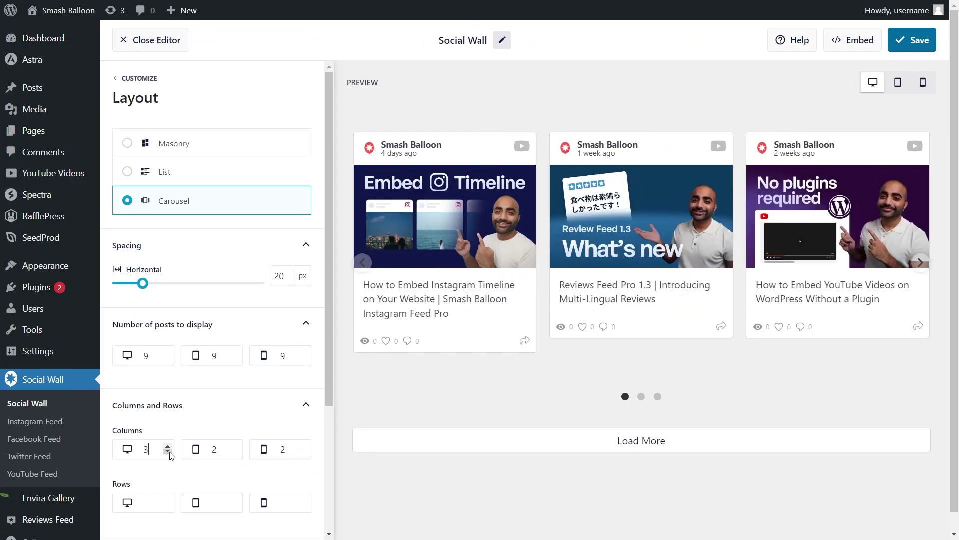
left_click(169, 446)
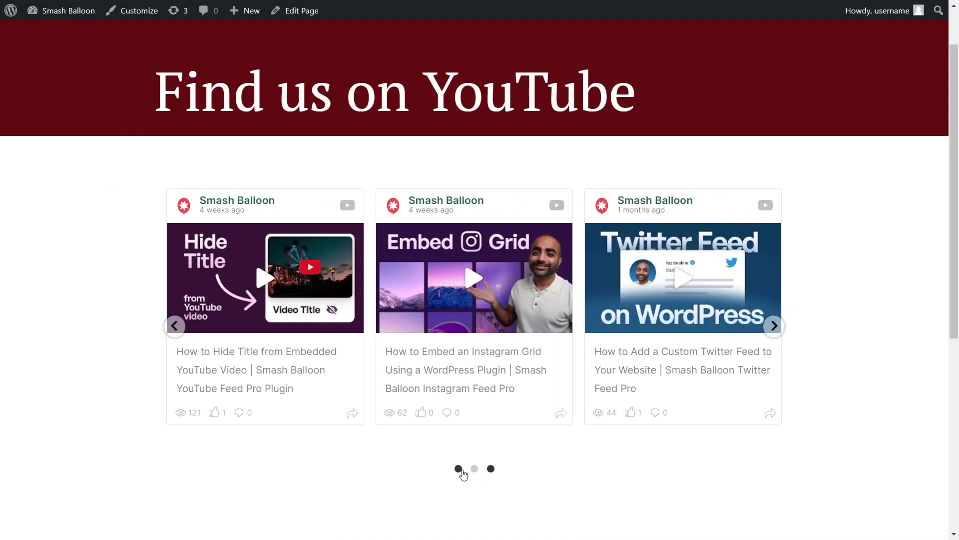
left_click(462, 471)
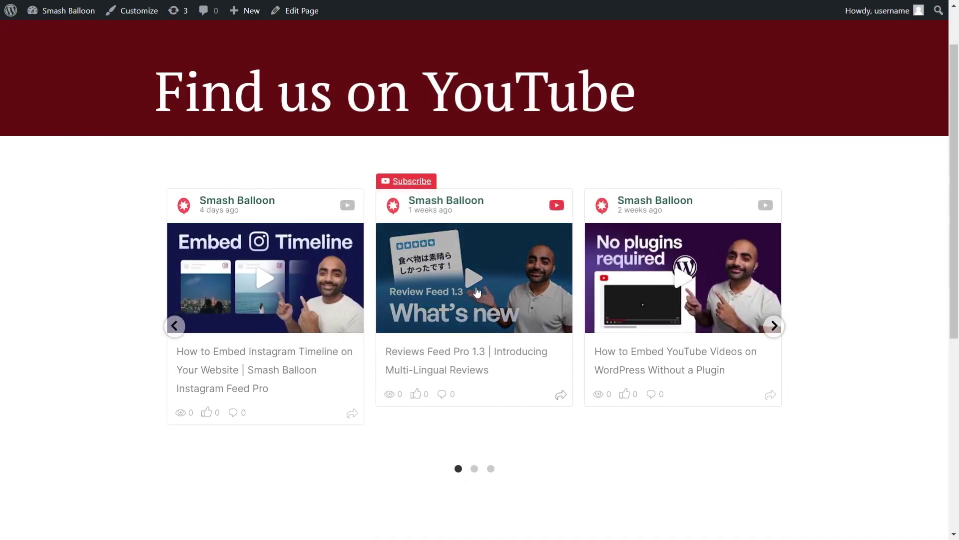
left_click(476, 289)
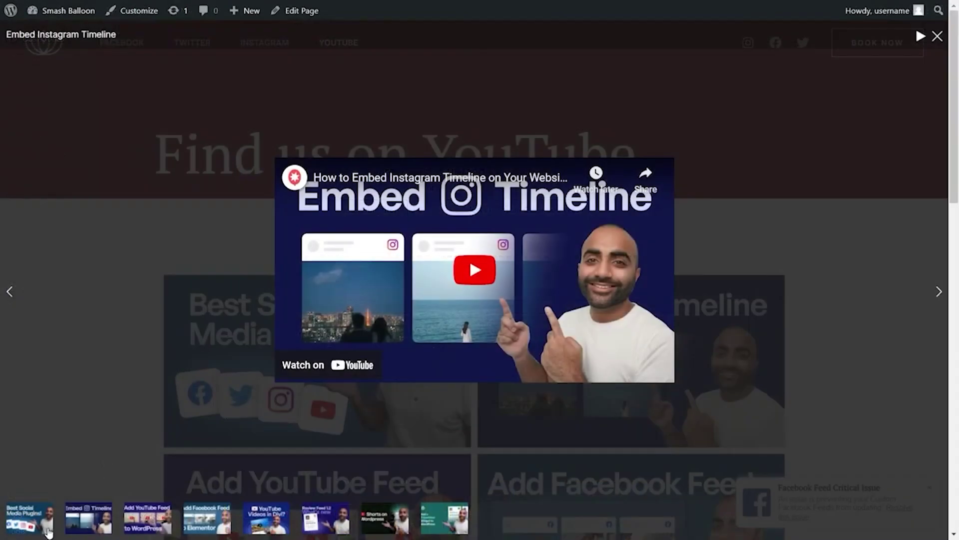
Switch between the Social Media Plugins, Embed Instagram Timeline, YouTube Feed and Facebook Feed lightbox videos, then play one.
left_click(49, 531)
left_click(79, 522)
left_click(149, 525)
left_click(203, 520)
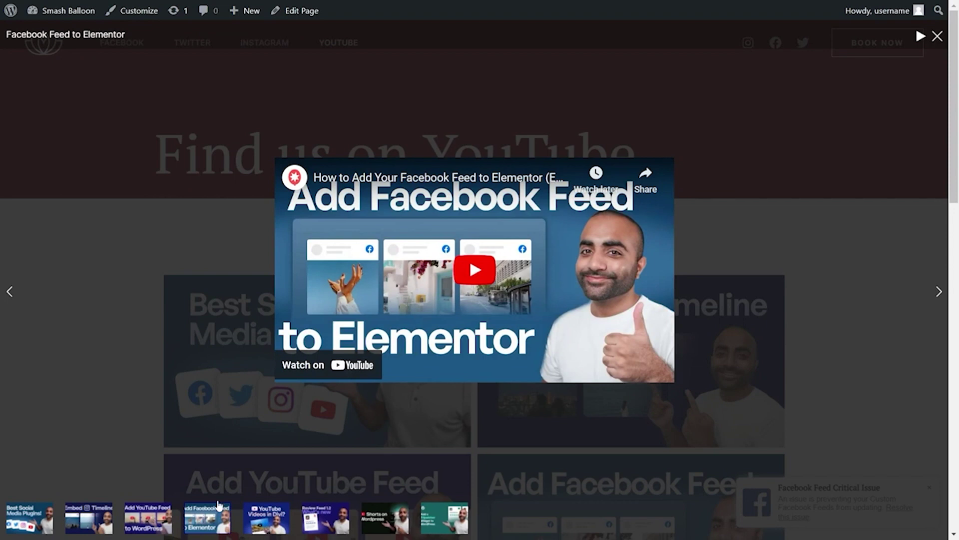
left_click(467, 284)
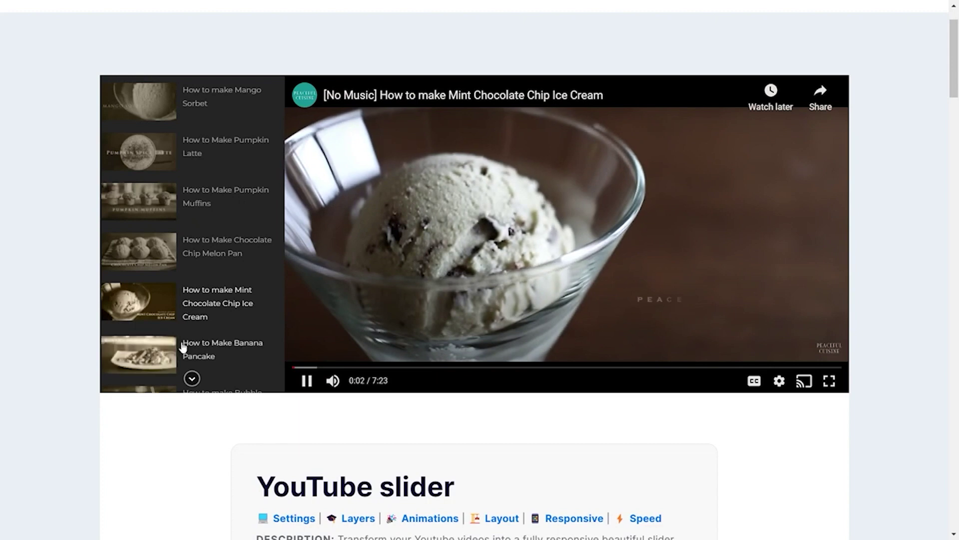
Play the Banana Pancake video, then move the Vimeo slider on to Budapest Cityscape.
left_click(183, 350)
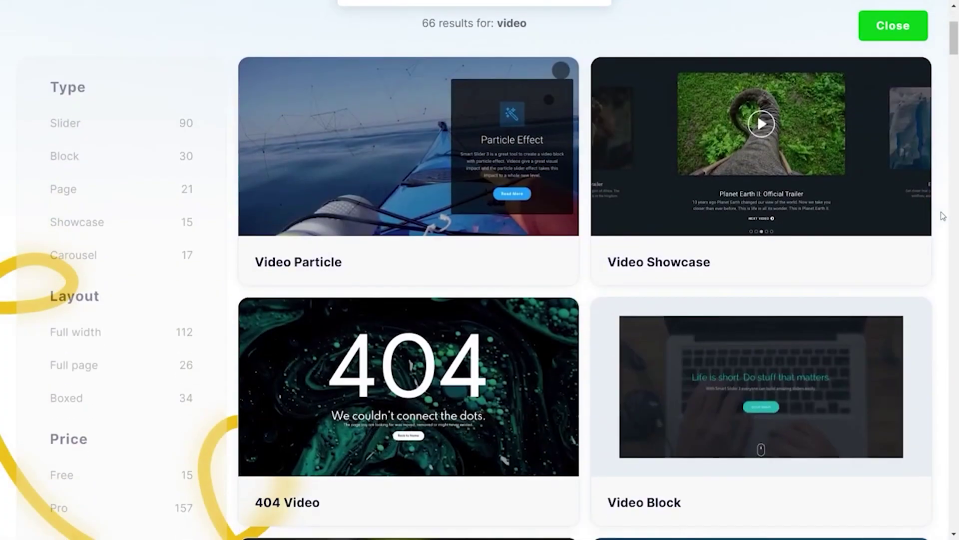
scroll(942, 216, "down", 3)
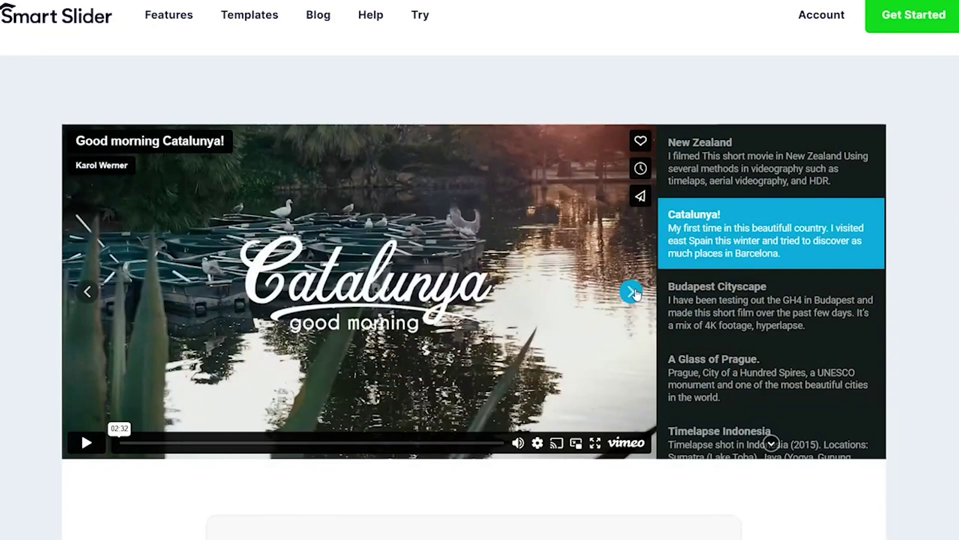
left_click(632, 292)
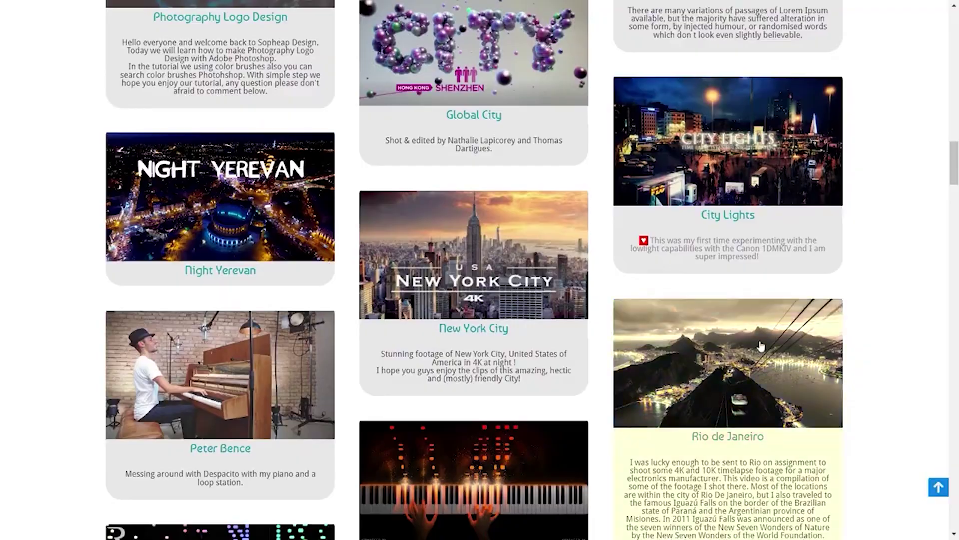
Open Rio de Janeiro in the lightbox and step through Peter Bence to Pirates of the Caribbean.
left_click(761, 347)
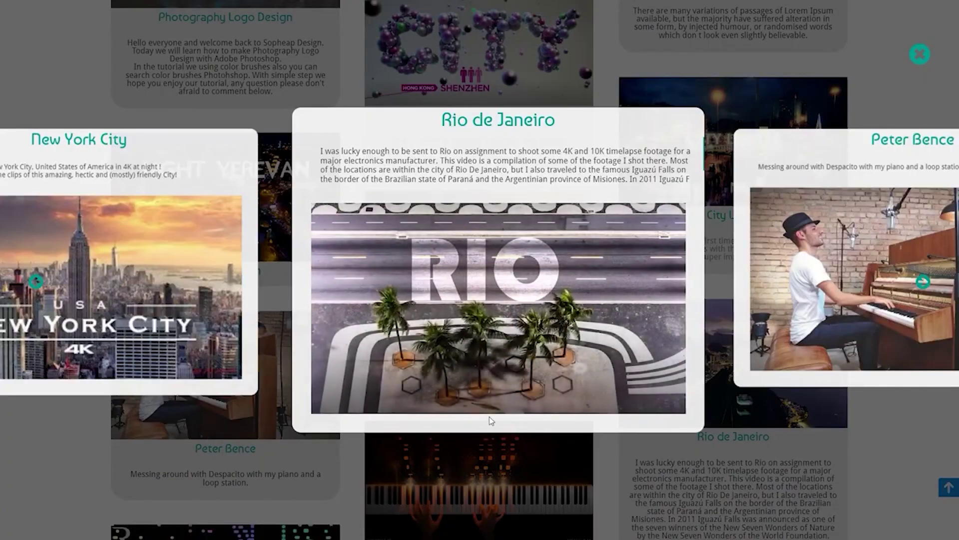
left_click(924, 279)
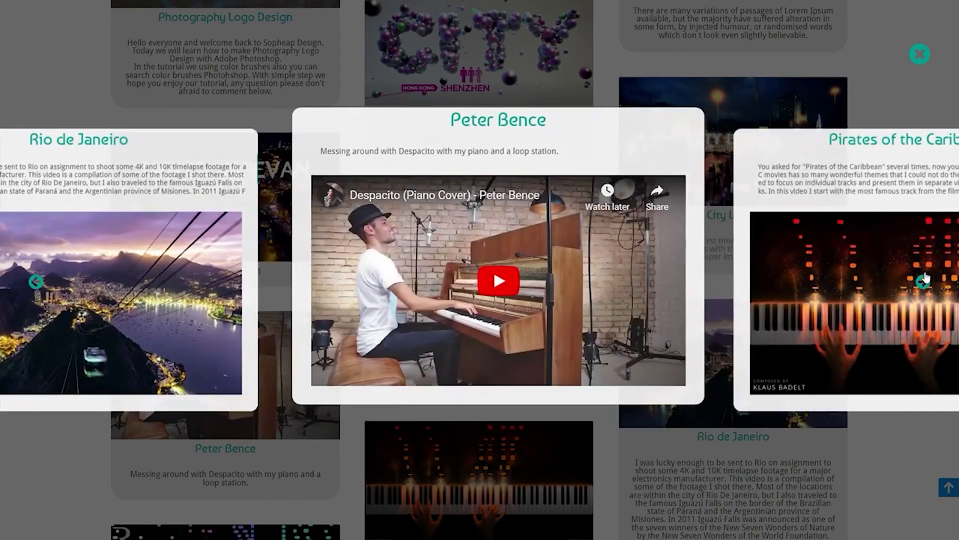
left_click(924, 280)
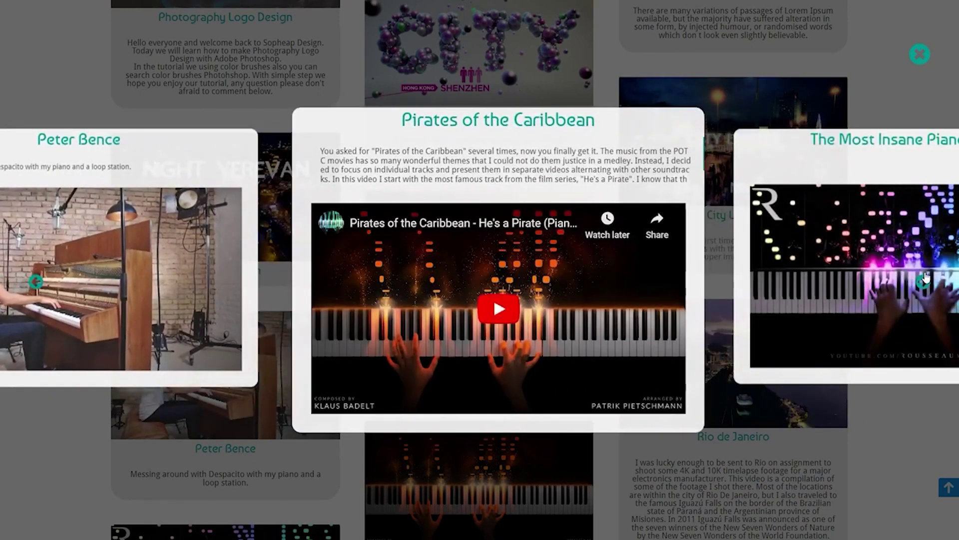